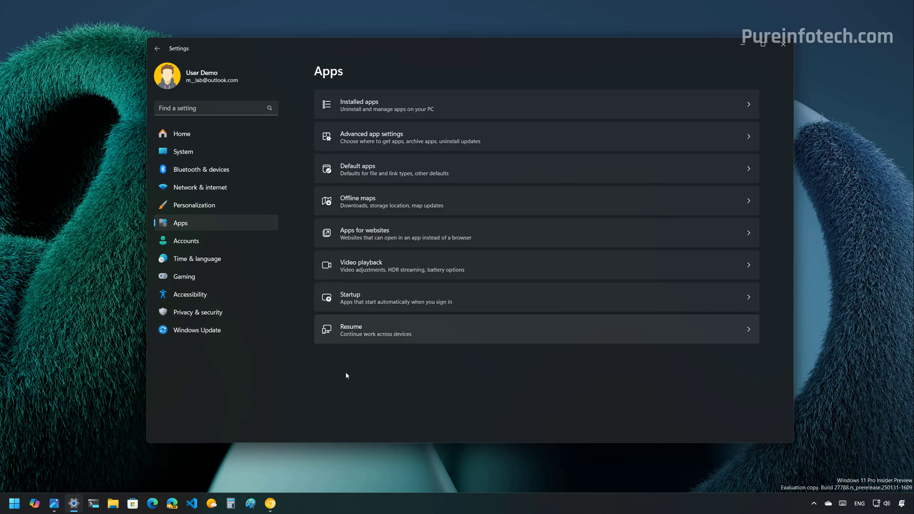
Open the Apps > Resume settings page
left_click(367, 328)
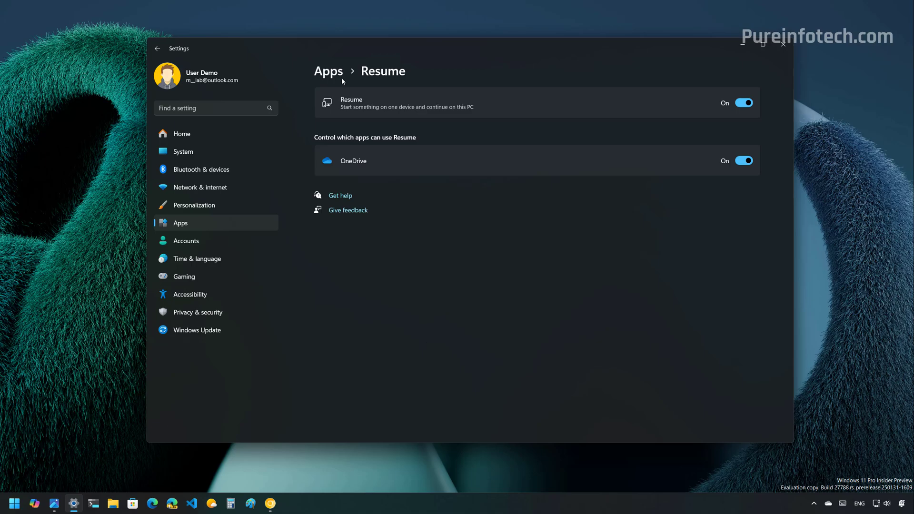
Switch Resume off, view the Recall quick panel, then show the desktop with Win+D
left_click(743, 103)
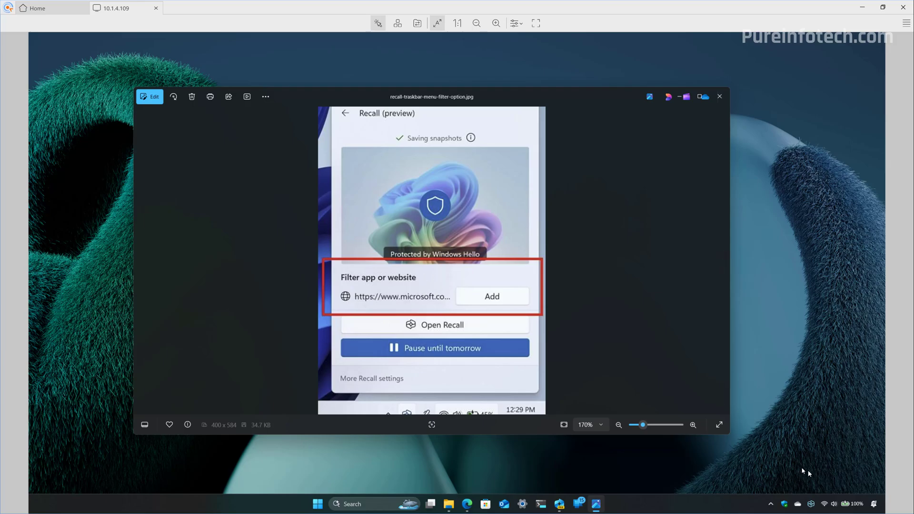
left_click(811, 504)
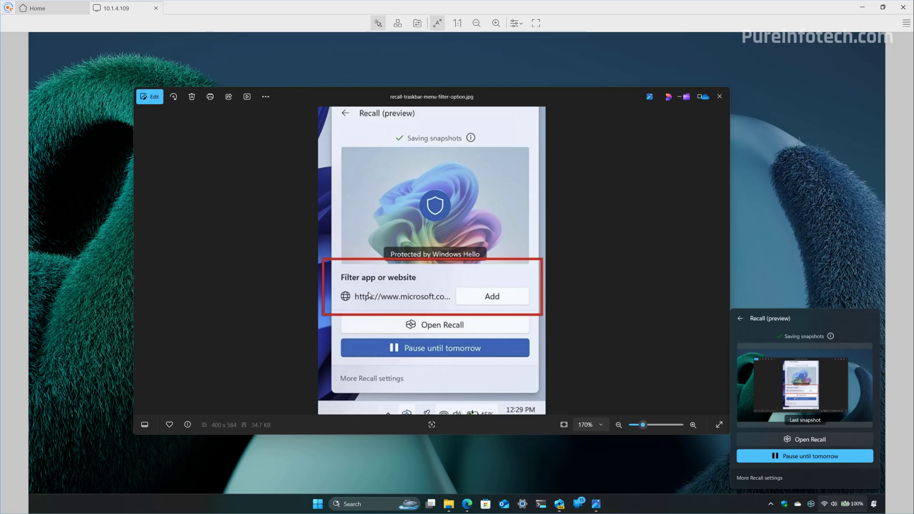
key("super+d")
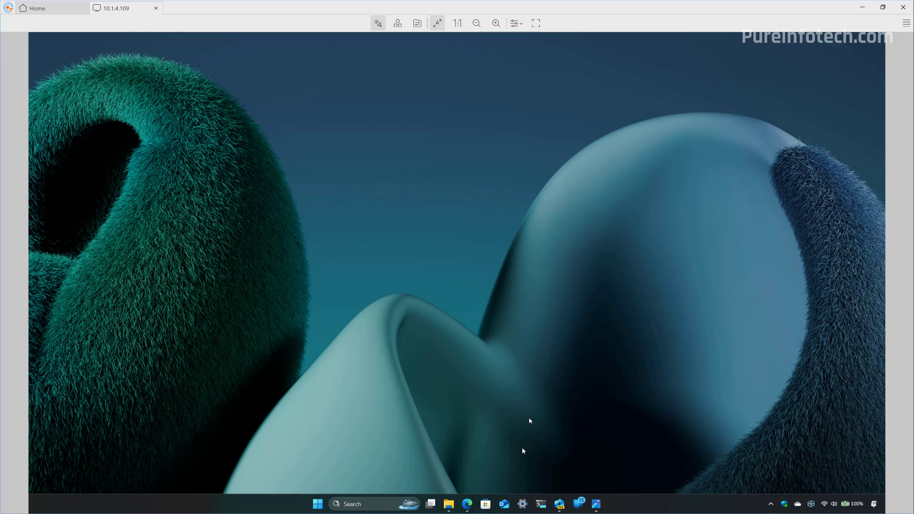
Set the color mode to Light under Personalization > Colors, then minimize Settings
left_click(522, 503)
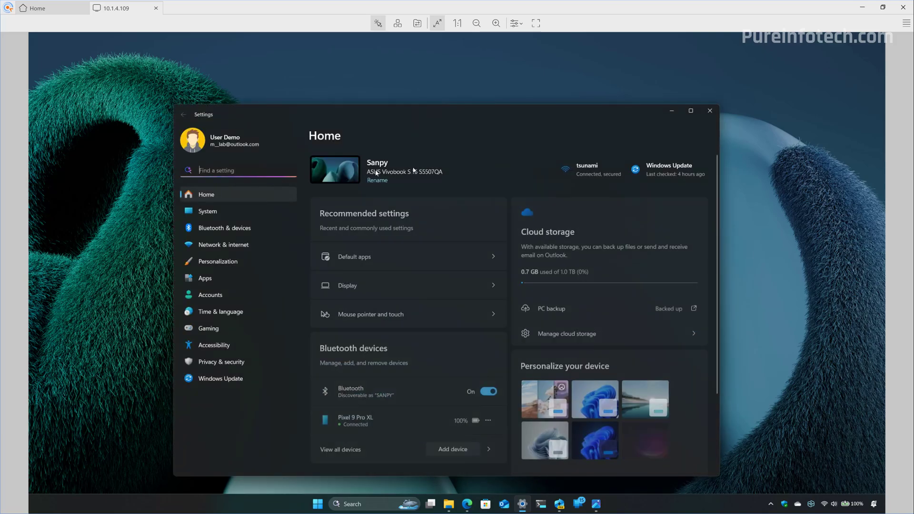
left_click(218, 261)
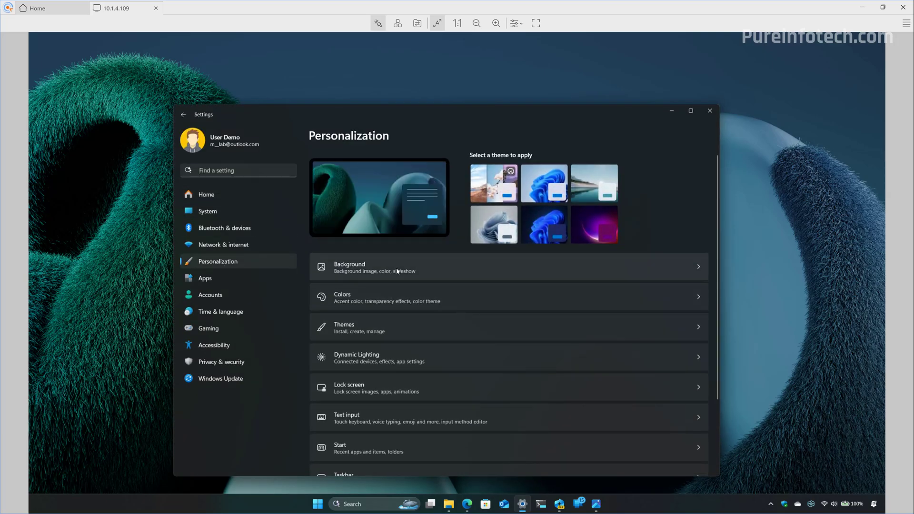
left_click(396, 297)
left_click(671, 248)
left_click(665, 236)
left_click(672, 111)
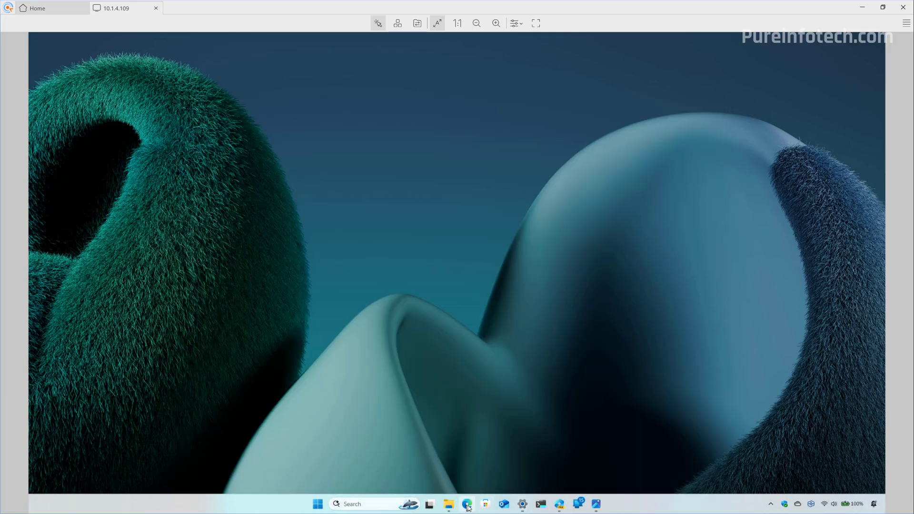
In Recall, select the /enable command text in today's Terminal snapshot and view its actions
left_click(559, 504)
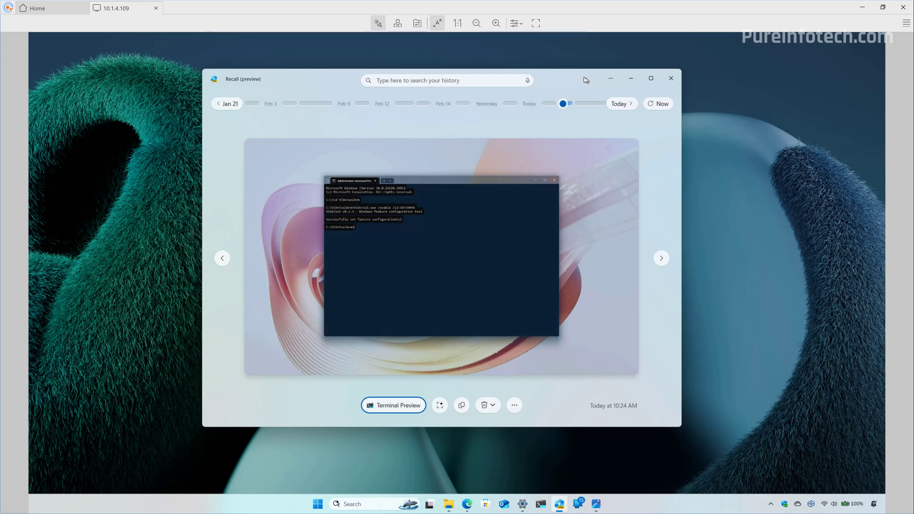
left_click_drag(586, 79, 579, 87)
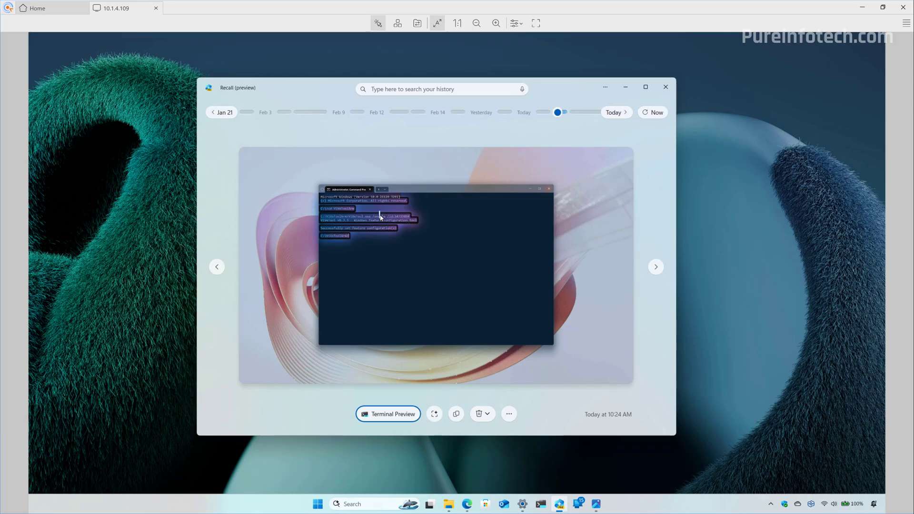
left_click_drag(374, 216, 408, 217)
right_click(404, 217)
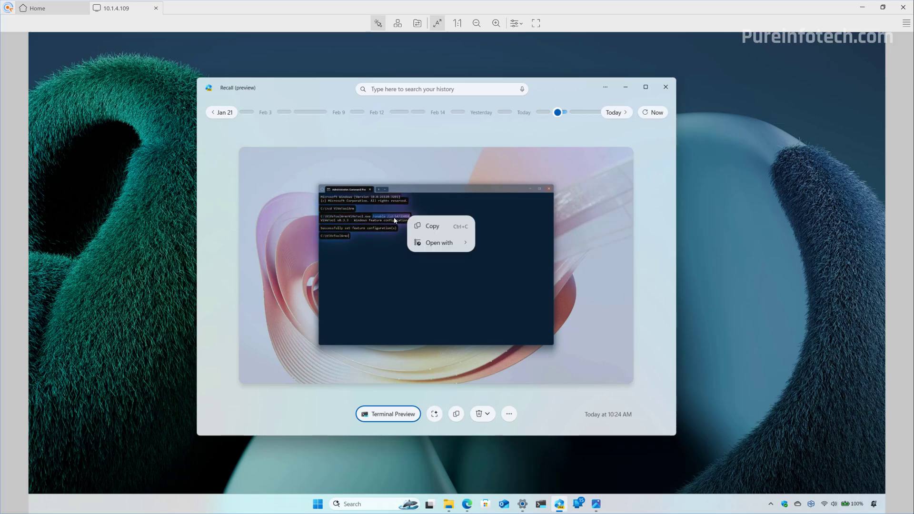
mouse_move(431, 244)
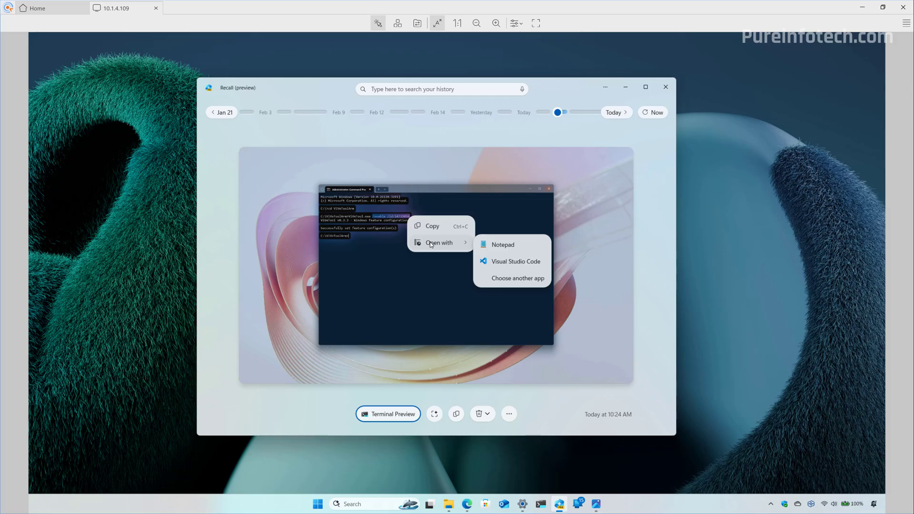
left_click(558, 113)
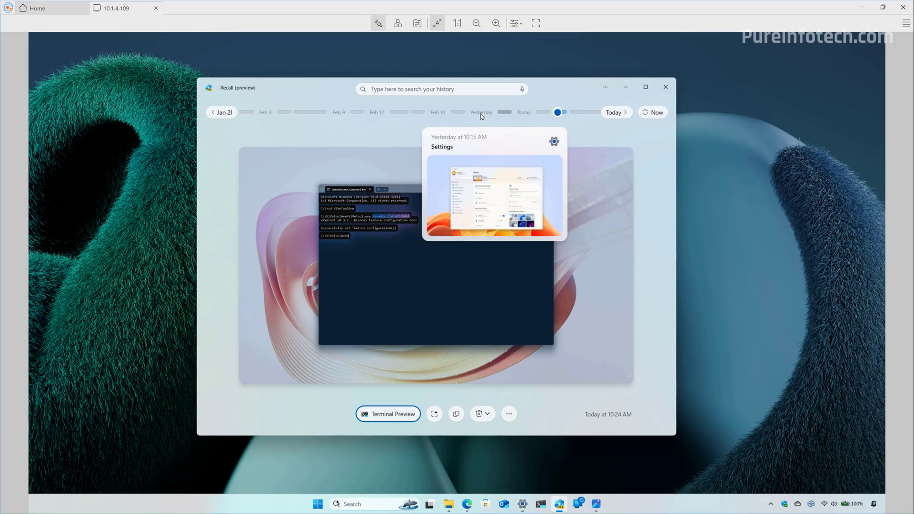
Search Recall's history for 'code' and widen the Recall window
left_click(446, 93)
type("code")
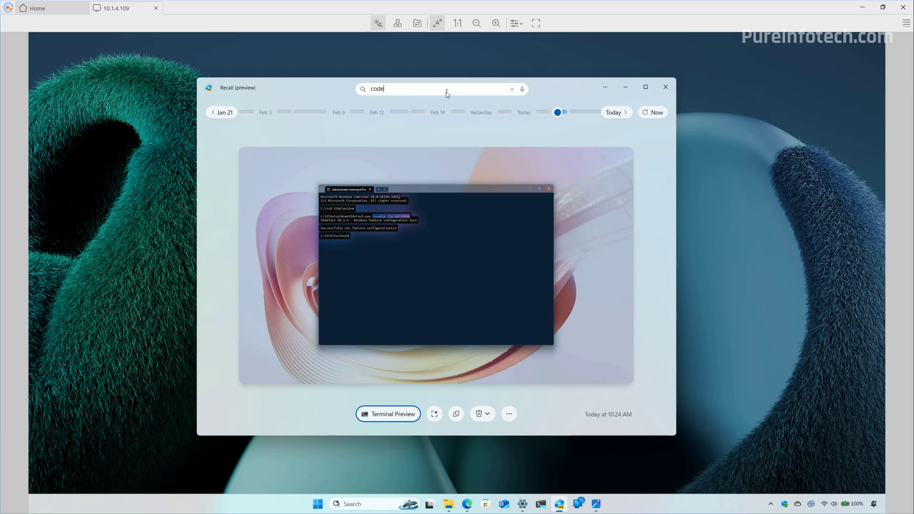
key("Return")
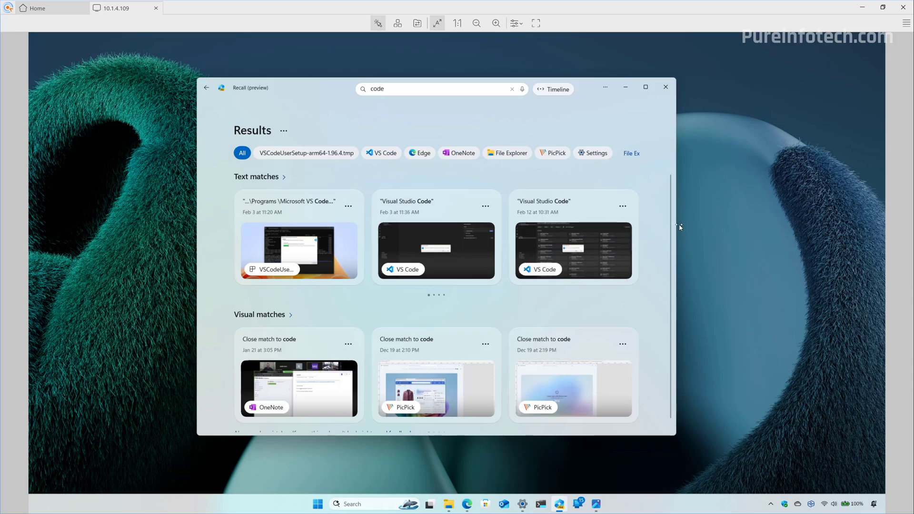
left_click_drag(678, 224, 746, 230)
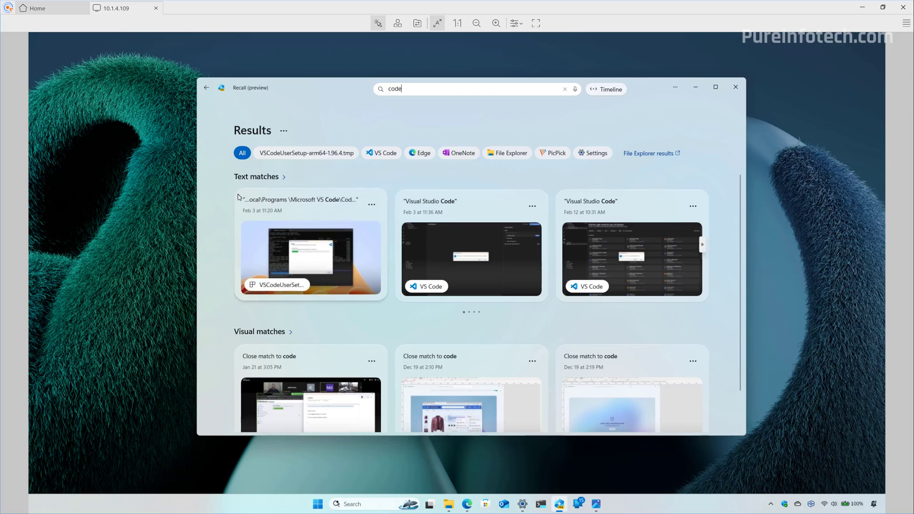
View the first text match's options, then bring up Recall's more options menu
left_click(371, 205)
mouse_move(334, 190)
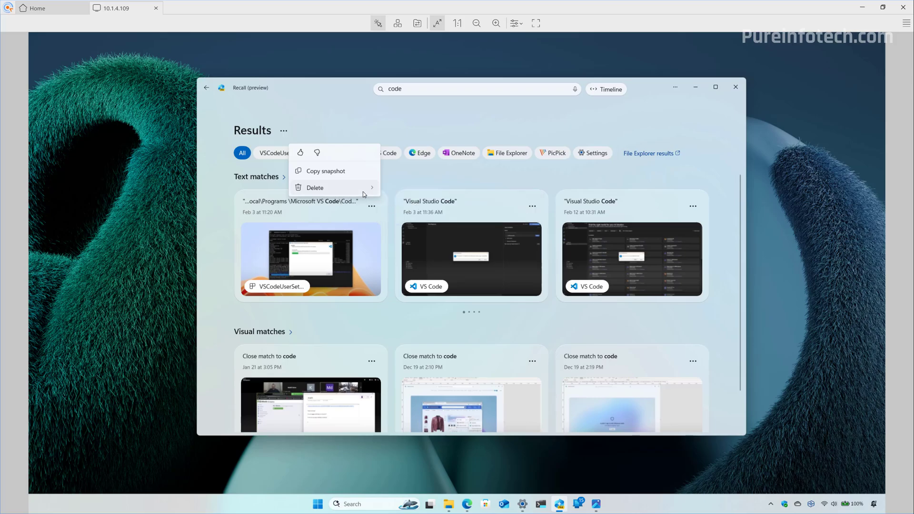
left_click(588, 123)
left_click(676, 87)
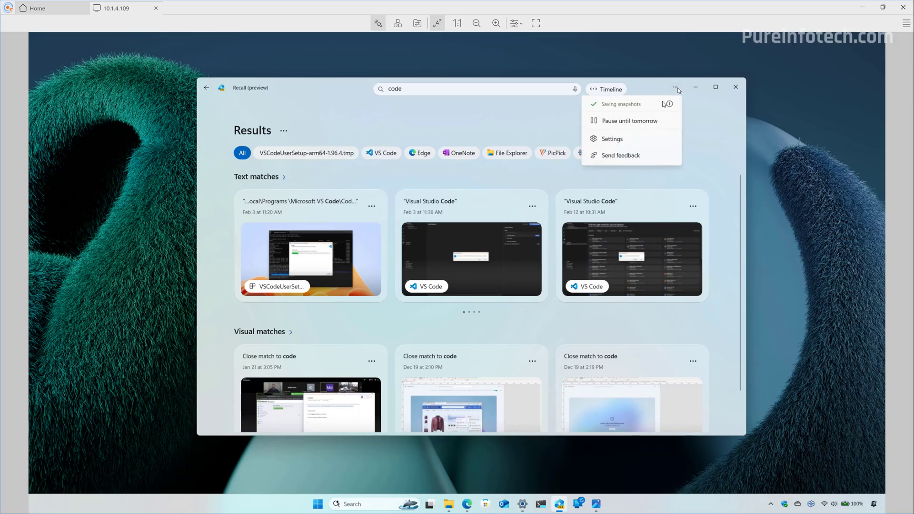
Return to the timeline and show which apps can open the Phone Link snapshot
key("Escape")
key("Escape")
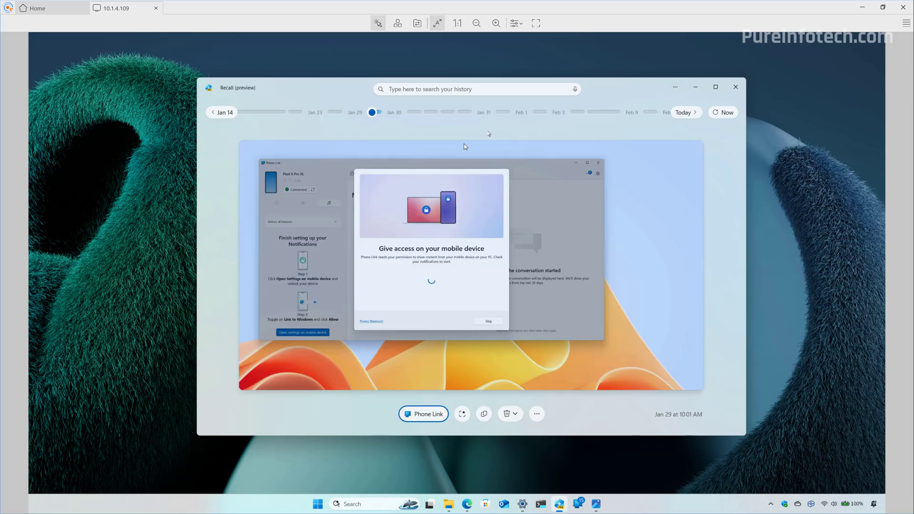
right_click(439, 213)
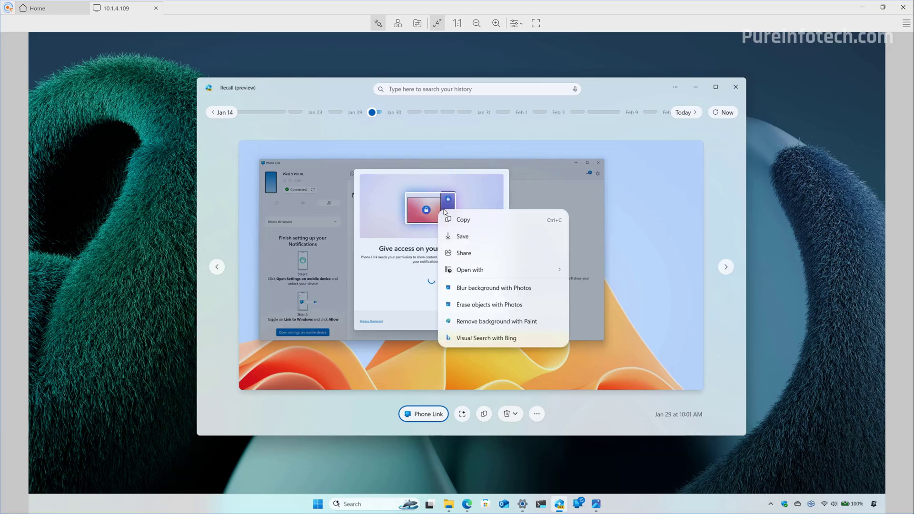
left_click(447, 228)
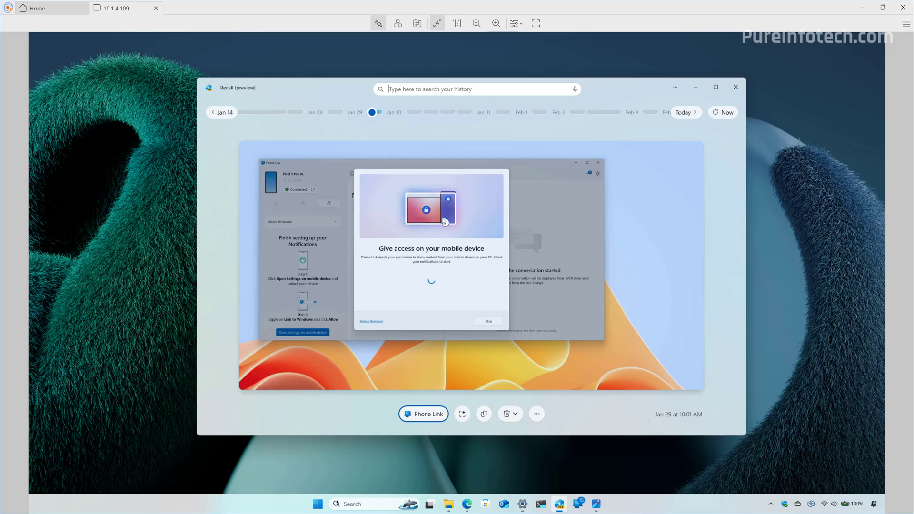
Dismiss the snapshot's actions, minimize Recall, and bring up the desktop context menu
right_click(443, 221)
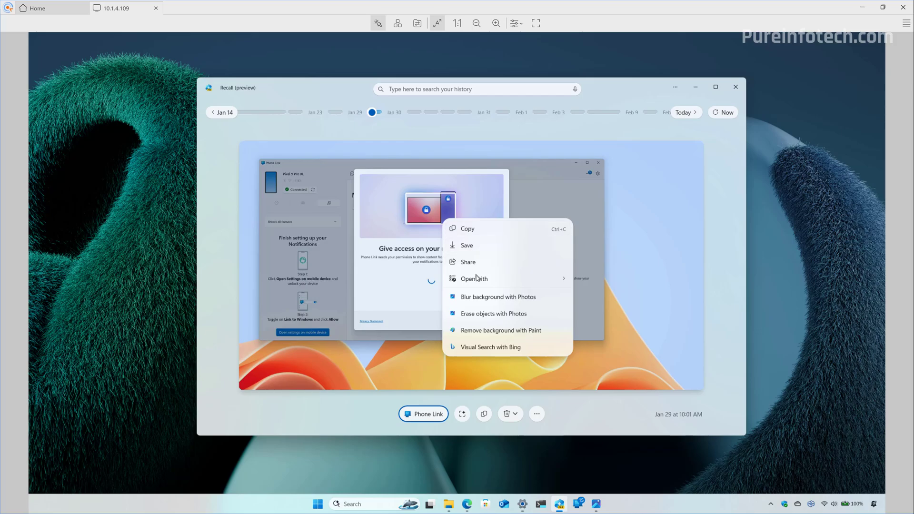
mouse_move(478, 281)
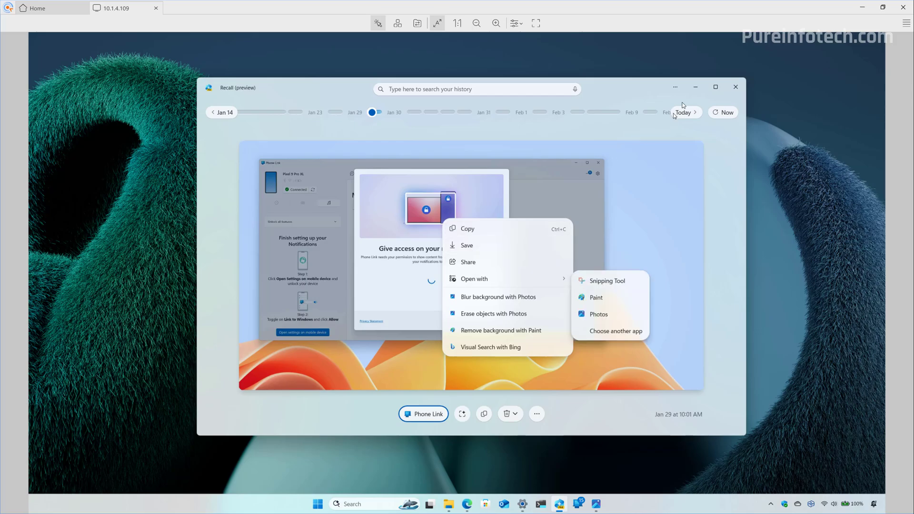
left_click(695, 87)
left_click(696, 87)
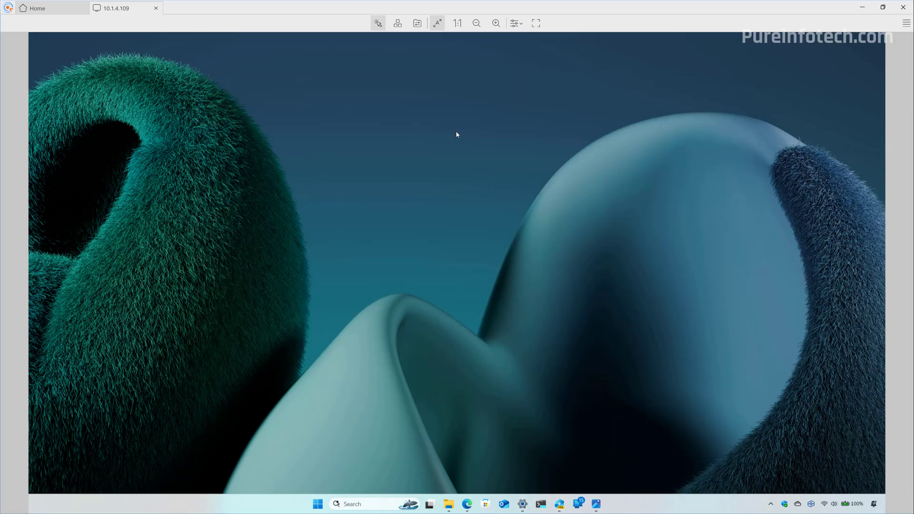
right_click(455, 134)
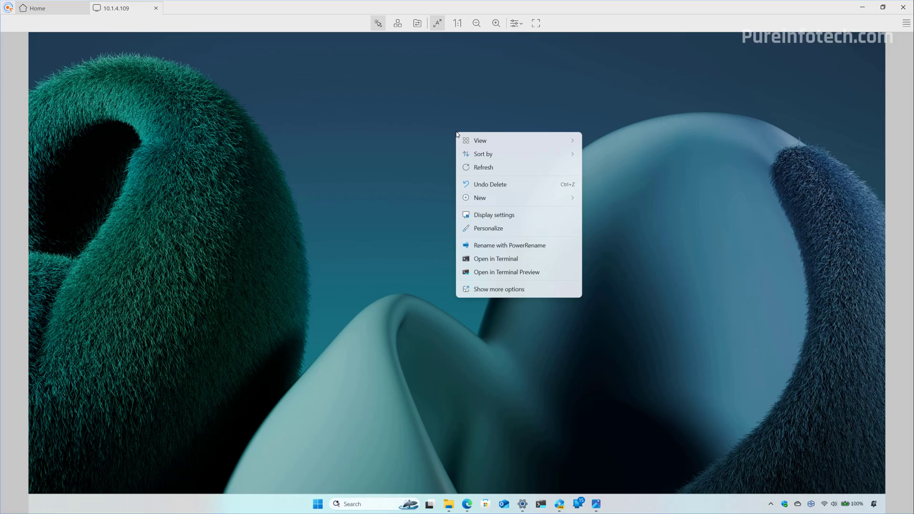
Close the desktop context menu on an empty spot of the desktop
left_click(320, 170)
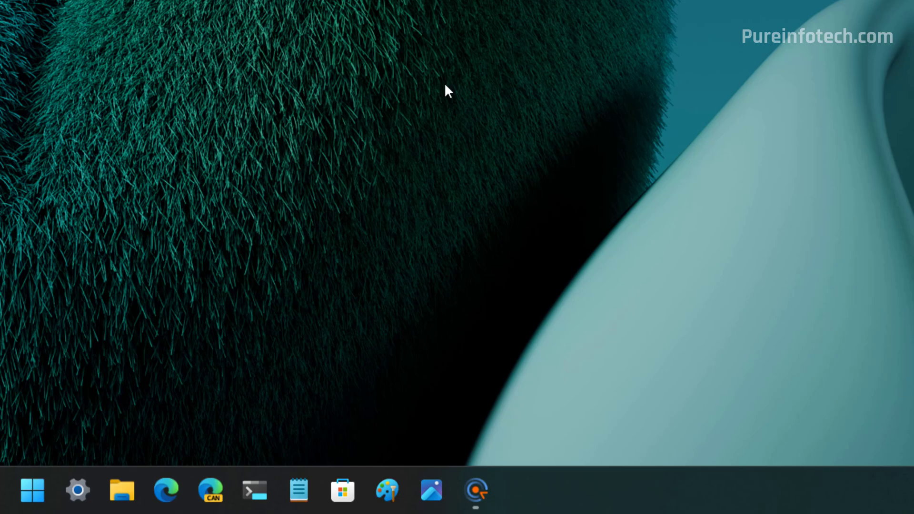
right_click(305, 487)
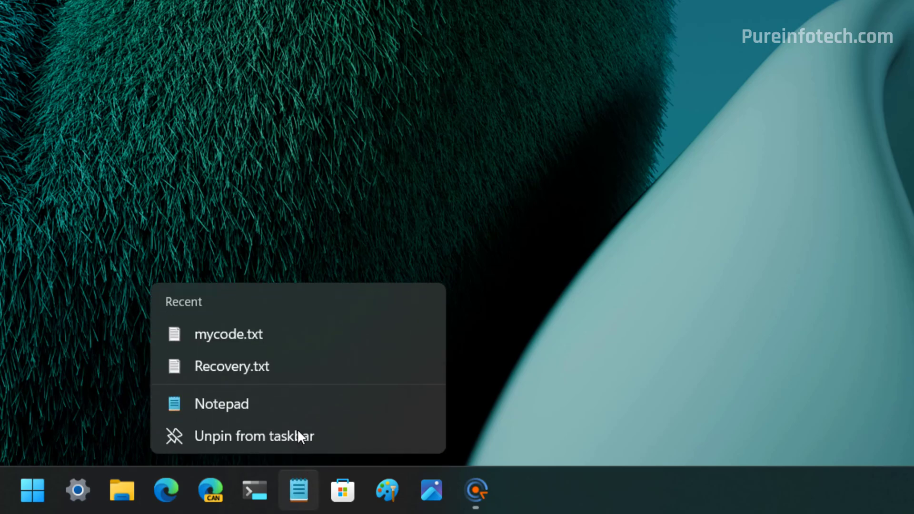
mouse_move(364, 369)
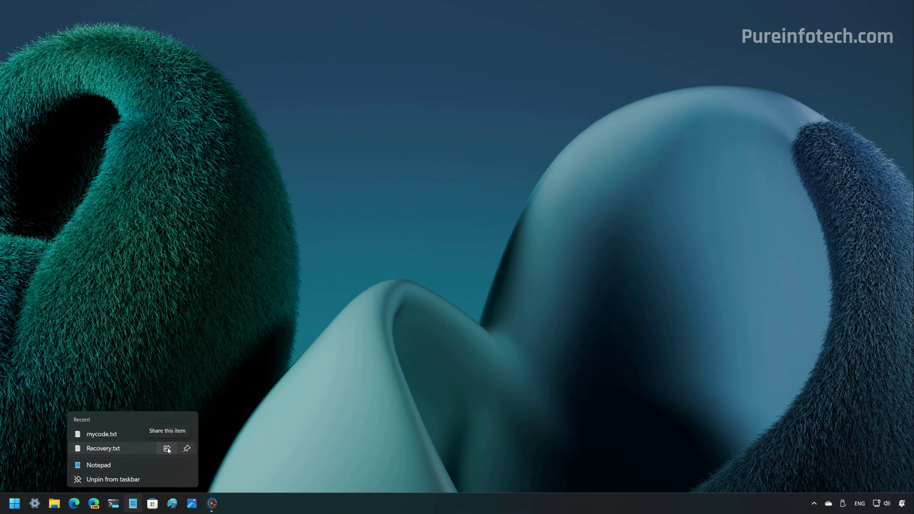
left_click(167, 449)
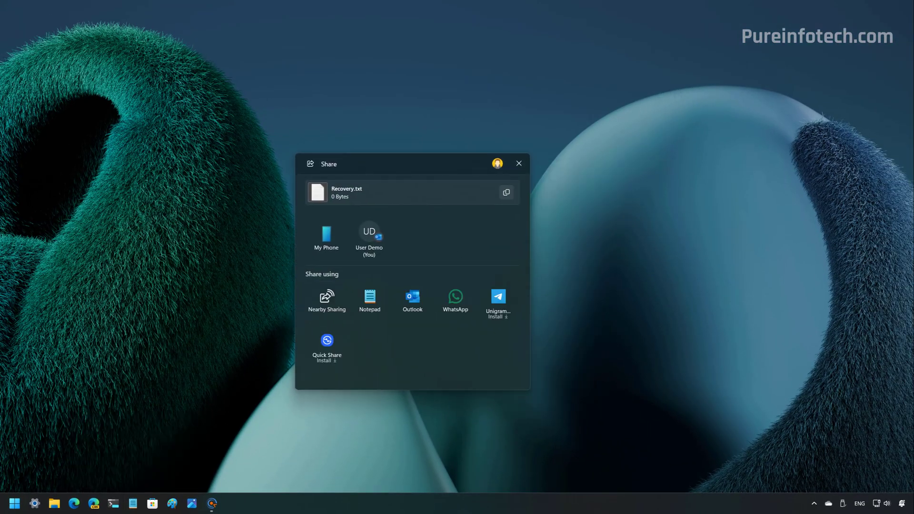
left_click(518, 164)
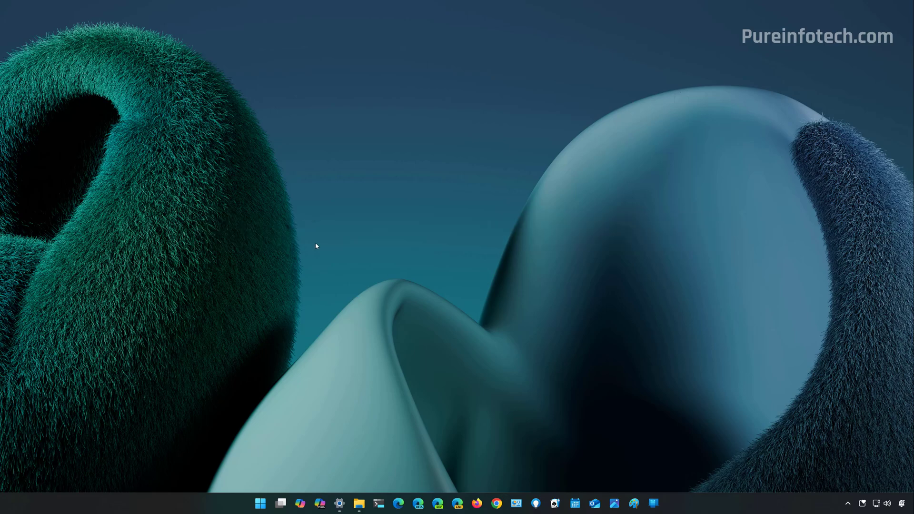
Open File Explorer and preview snap layouts via the top snap bar and Win+Z, without snapping
left_click(359, 503)
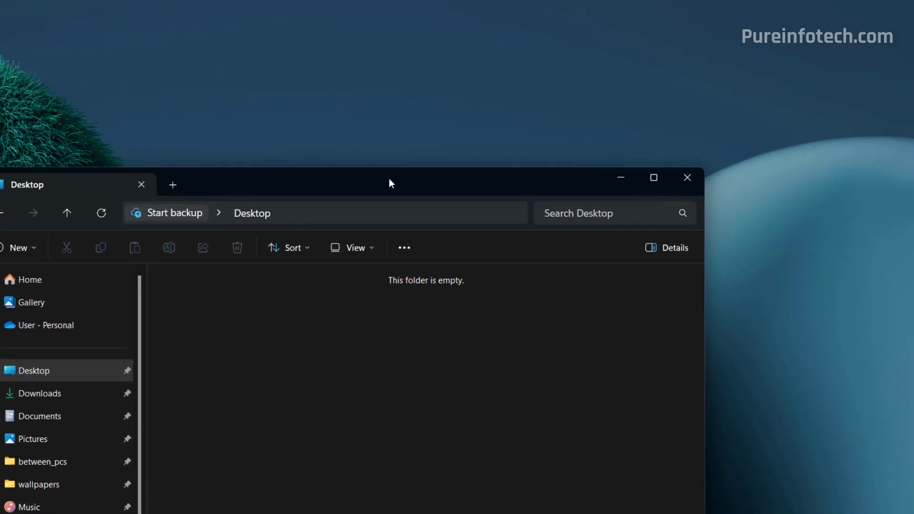
left_click_drag(414, 114, 455, 44)
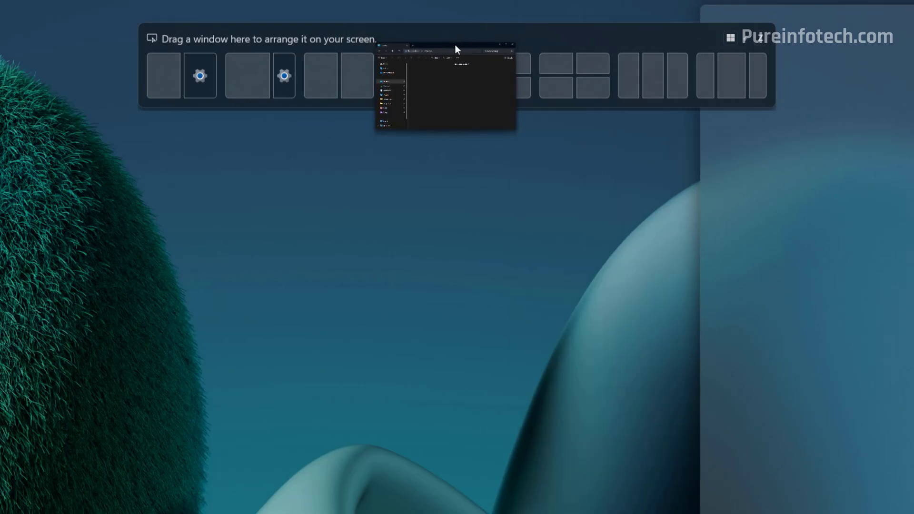
left_click_drag(455, 45, 418, 213)
key("super+z")
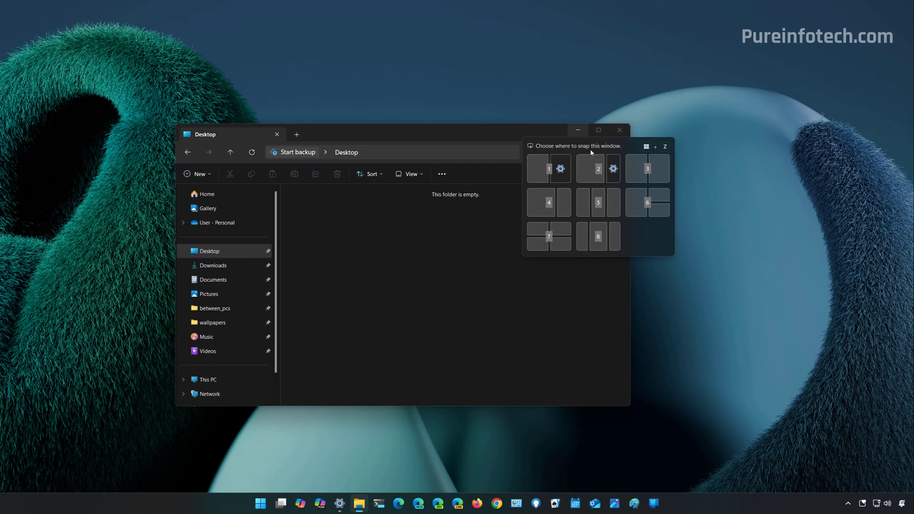
key("Escape")
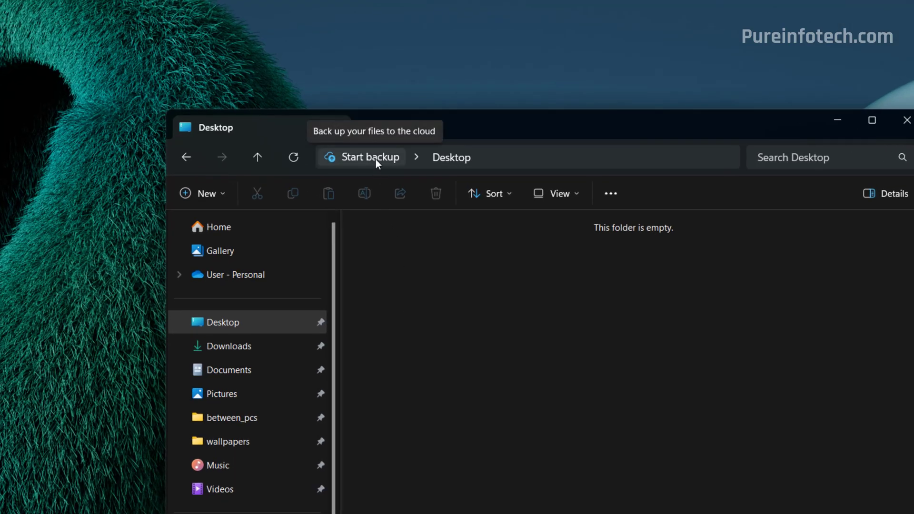
Dismiss the backup reminder and enable 'Restore previous folder windows at logon' in Folder Options
right_click(376, 159)
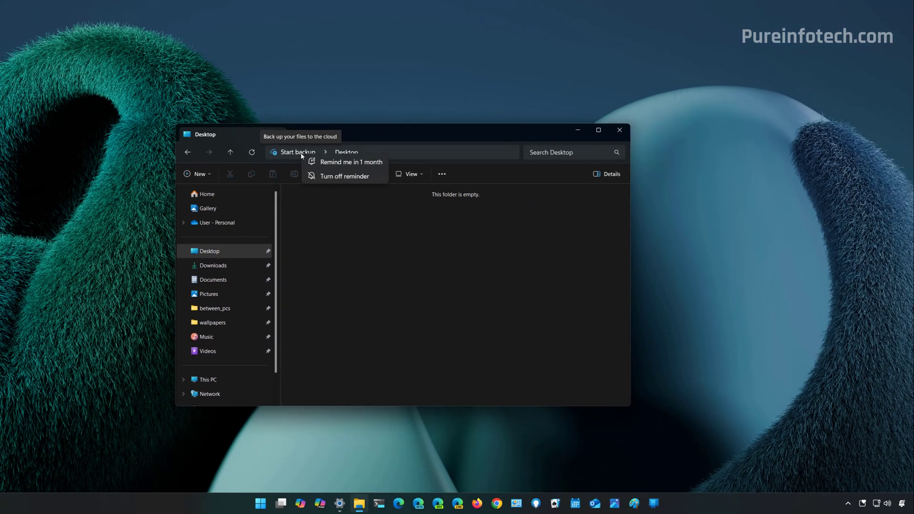
left_click(444, 174)
left_click(443, 174)
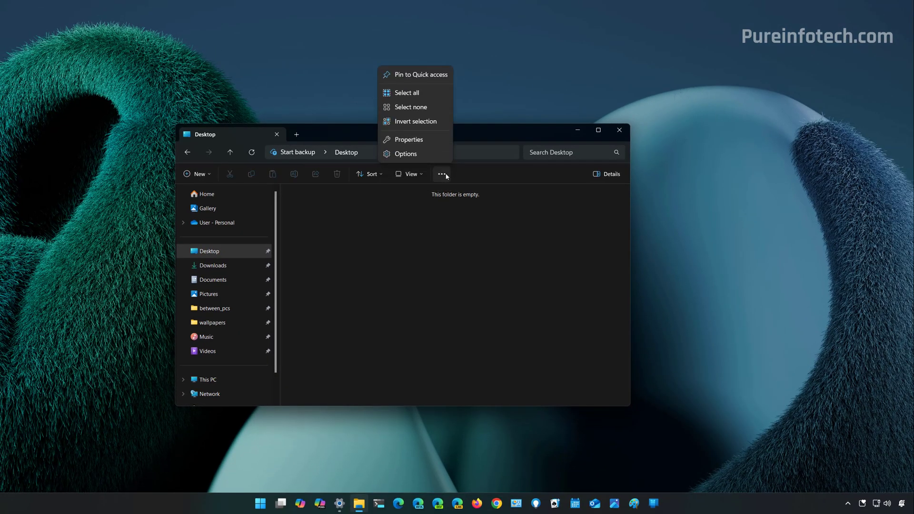
left_click(419, 153)
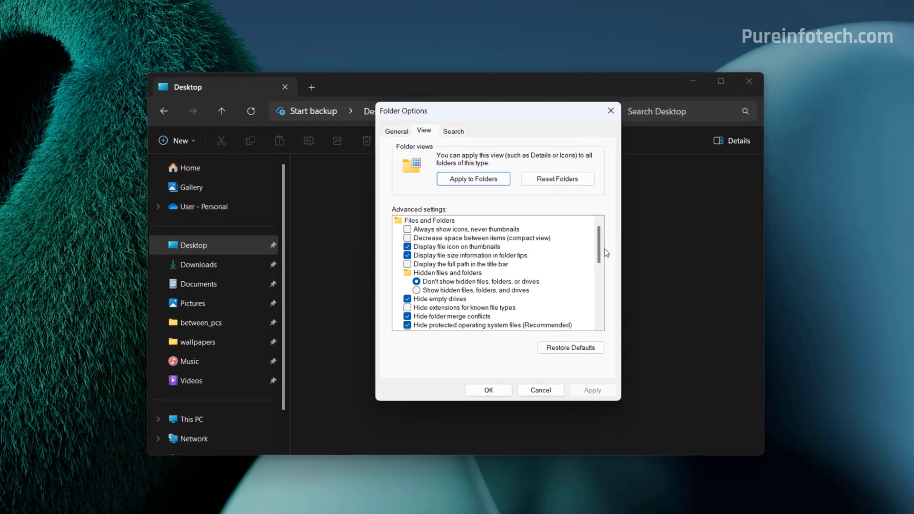
scroll(605, 253, "down", 3)
left_click(431, 273)
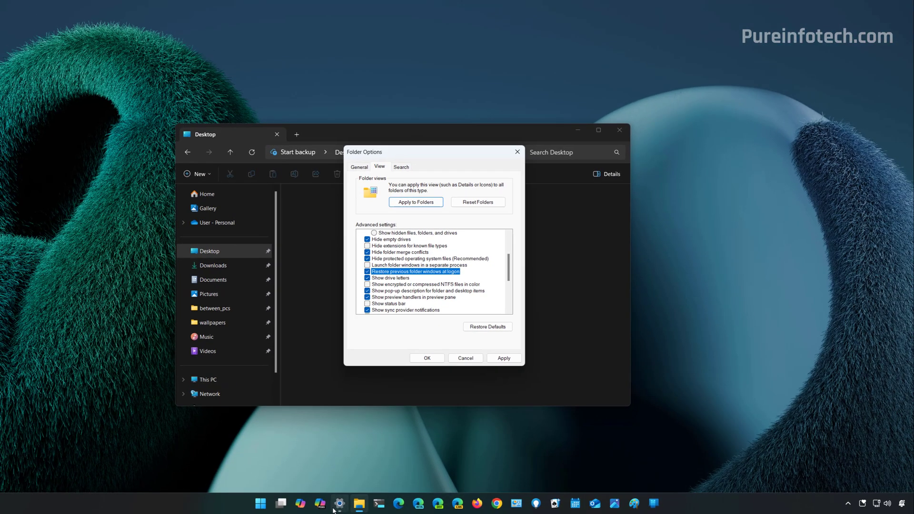
left_click(341, 503)
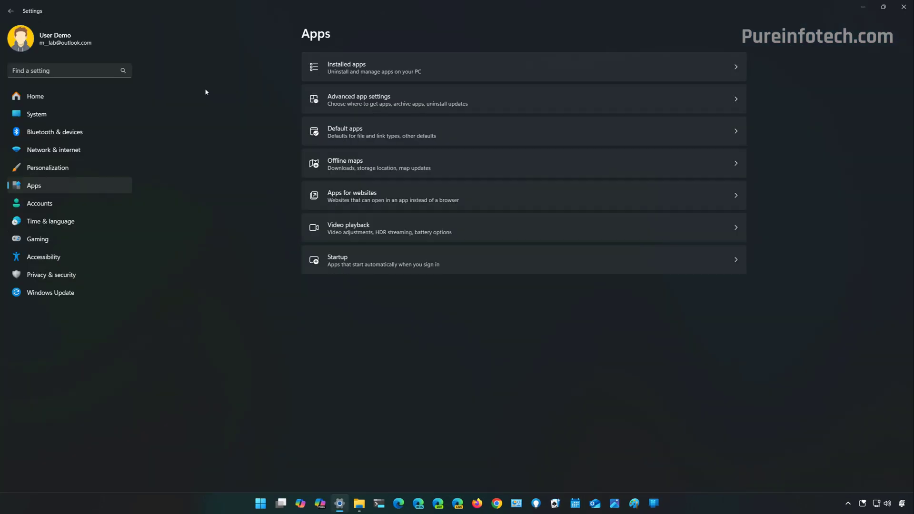
left_click(40, 204)
left_click(445, 365)
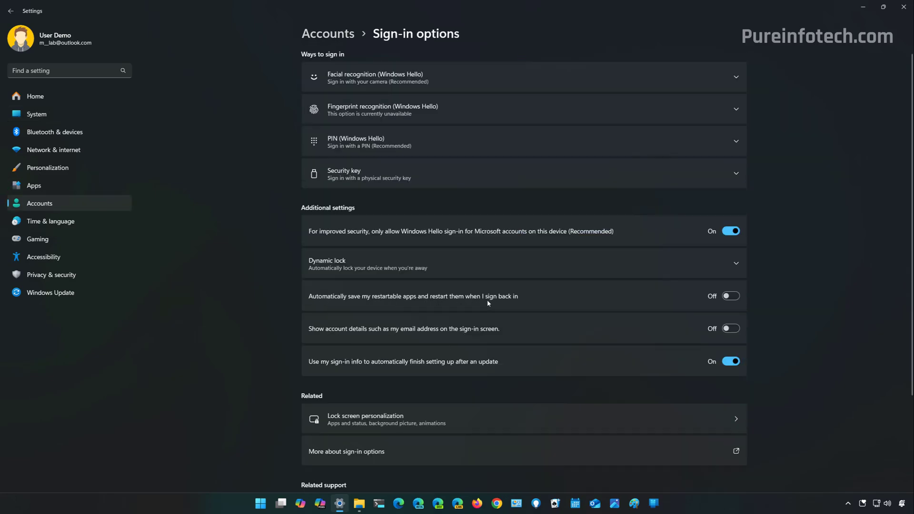
left_click(863, 8)
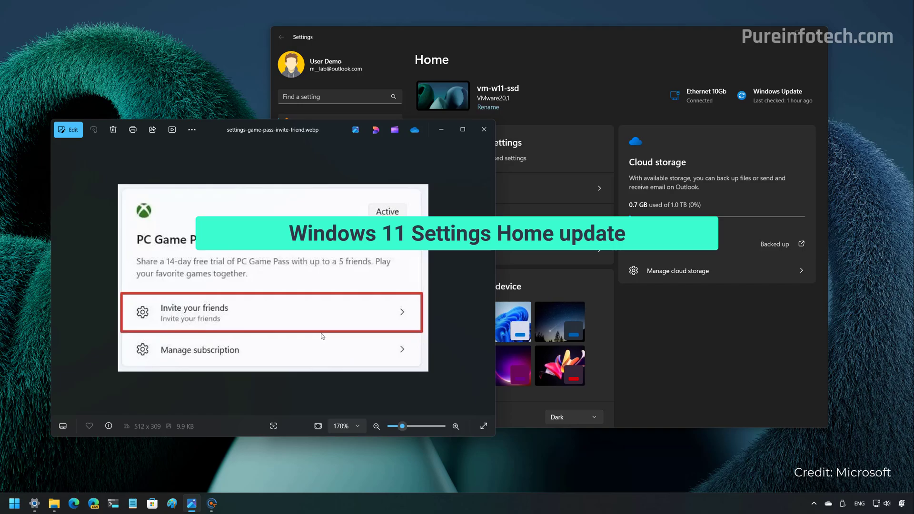
left_click(673, 356)
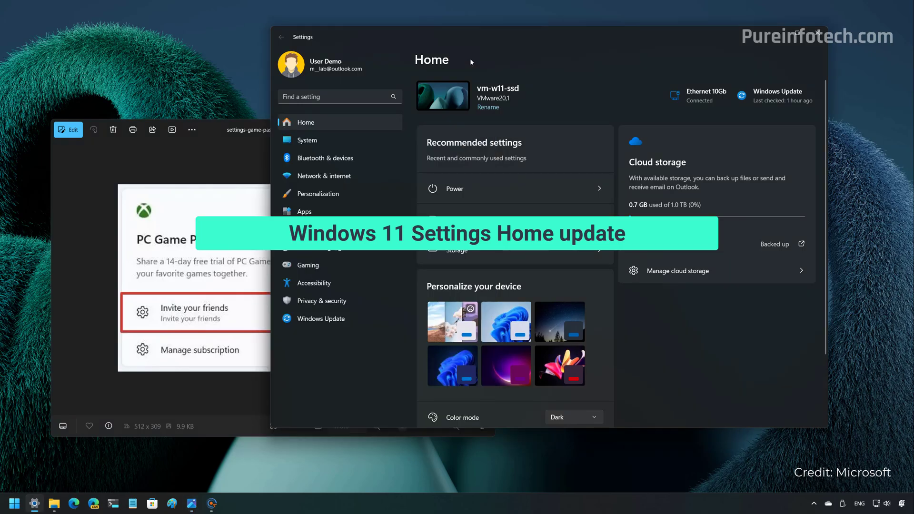
left_click(230, 209)
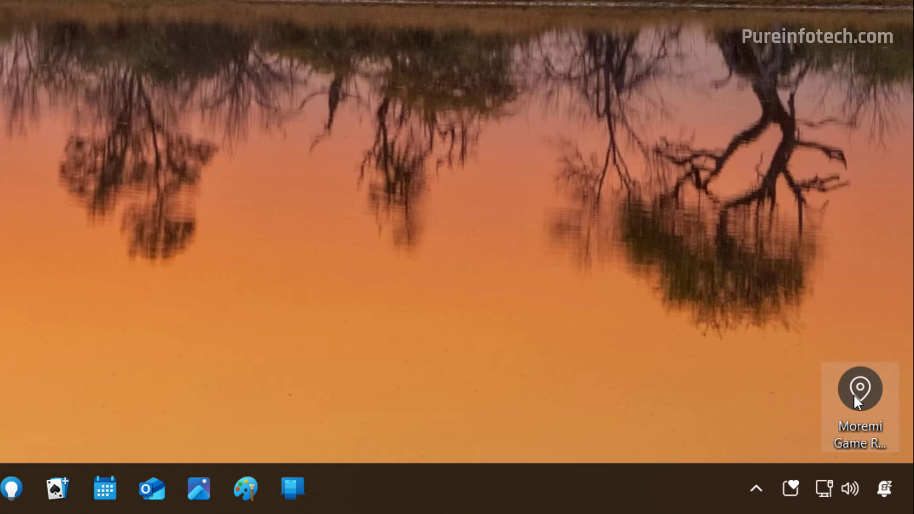
Cycle the Spotlight wallpaper through the beach and nebula pictures, ending on Seoul mountain
left_click(854, 397)
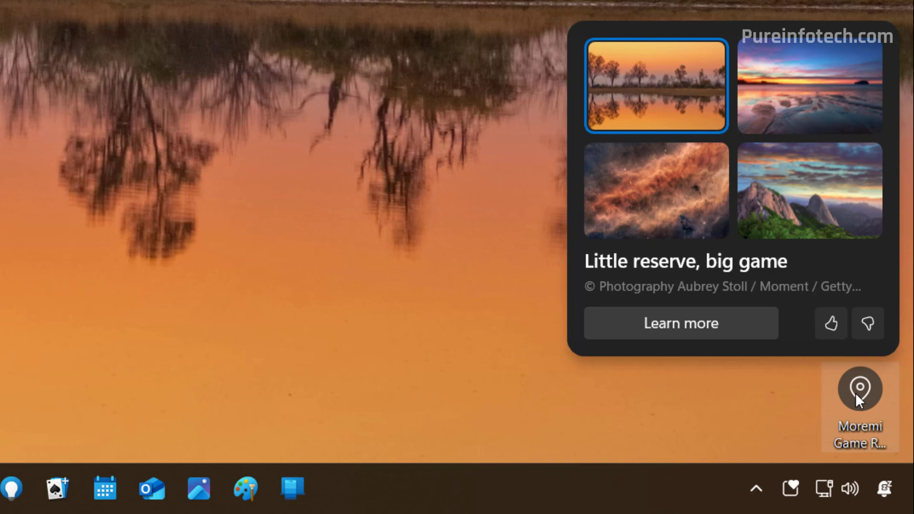
left_click(790, 96)
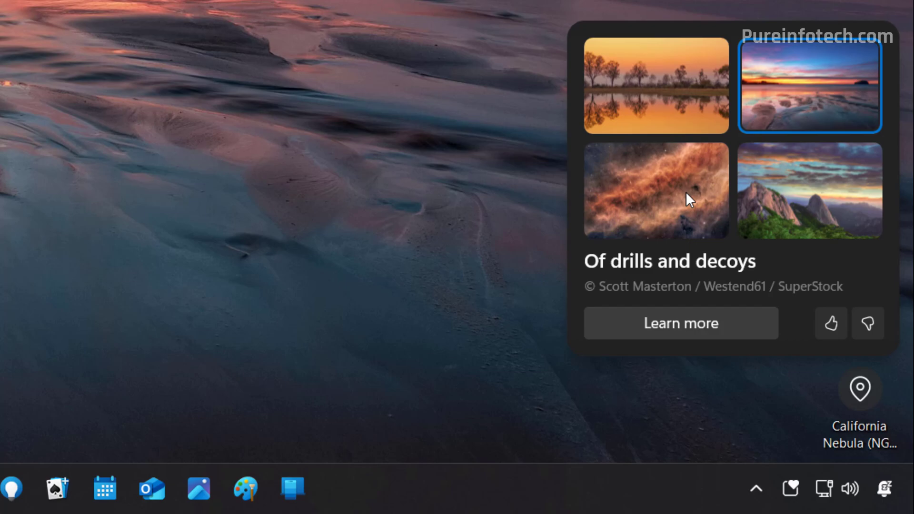
left_click(651, 206)
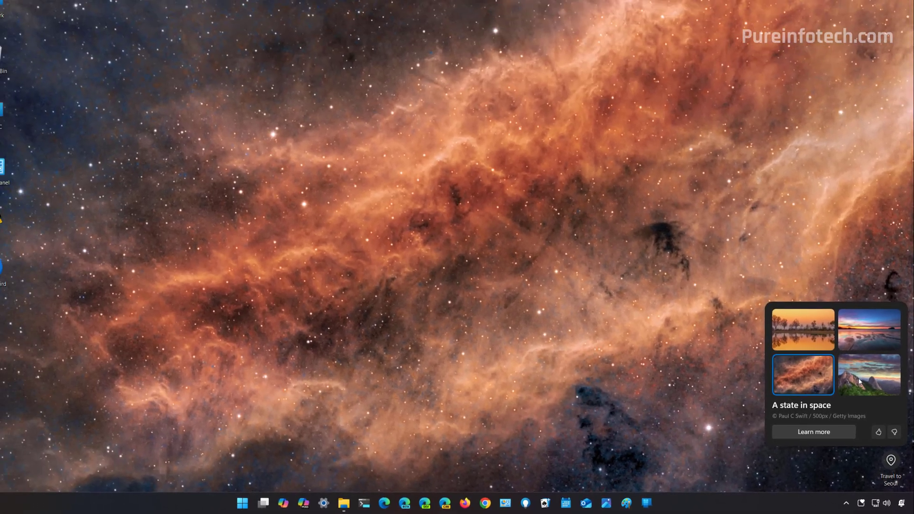
left_click(809, 261)
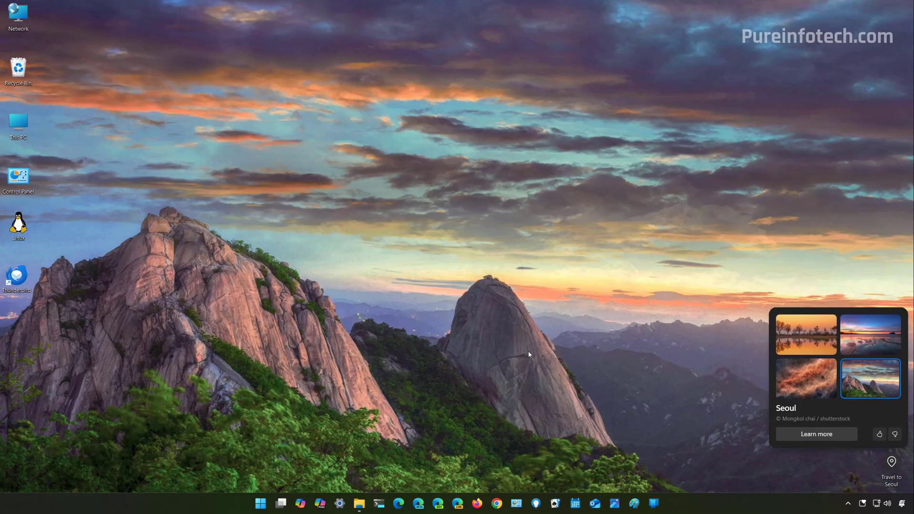